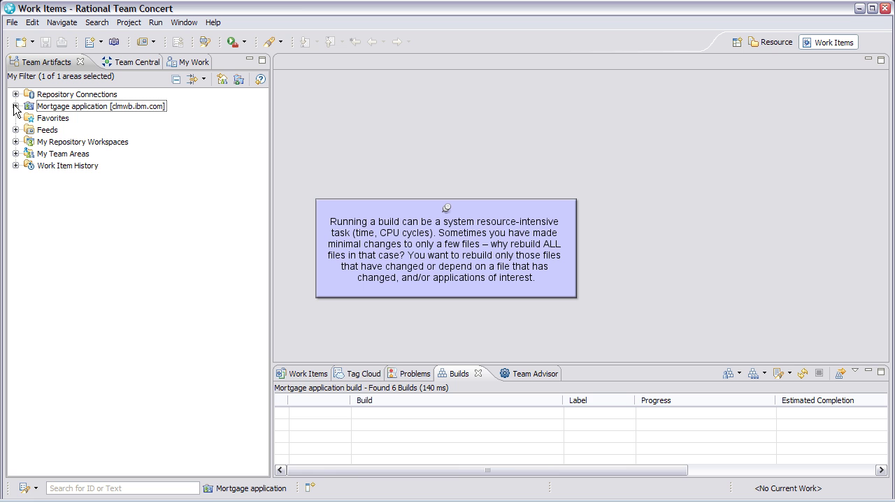
Step: Examine the Mortgage application project's build engines and its z/OS language definitions, translators and data set definitions
click(15, 106)
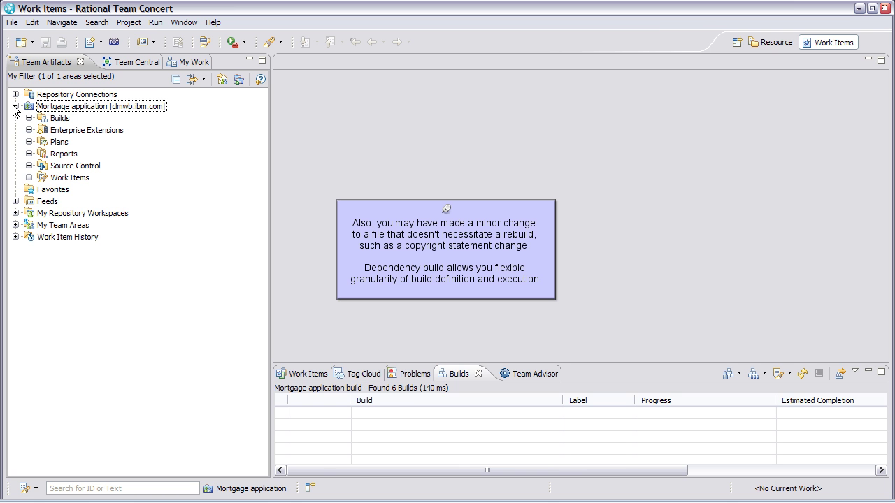
click(29, 118)
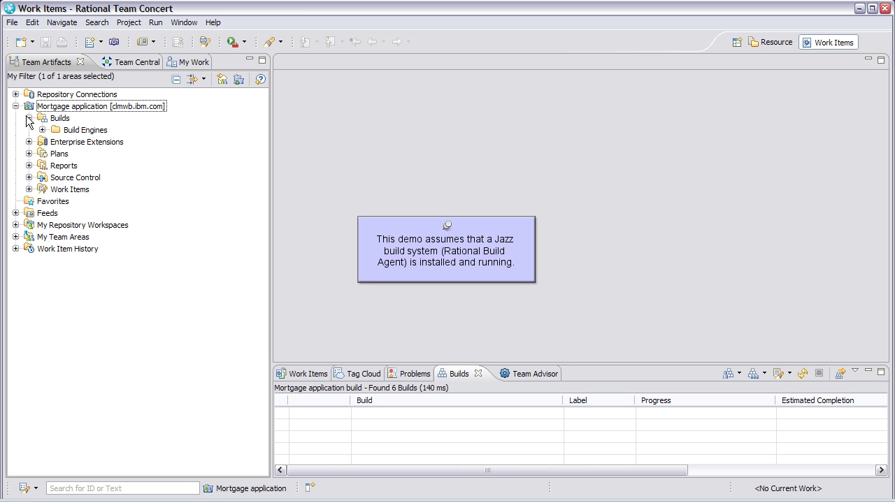
click(42, 130)
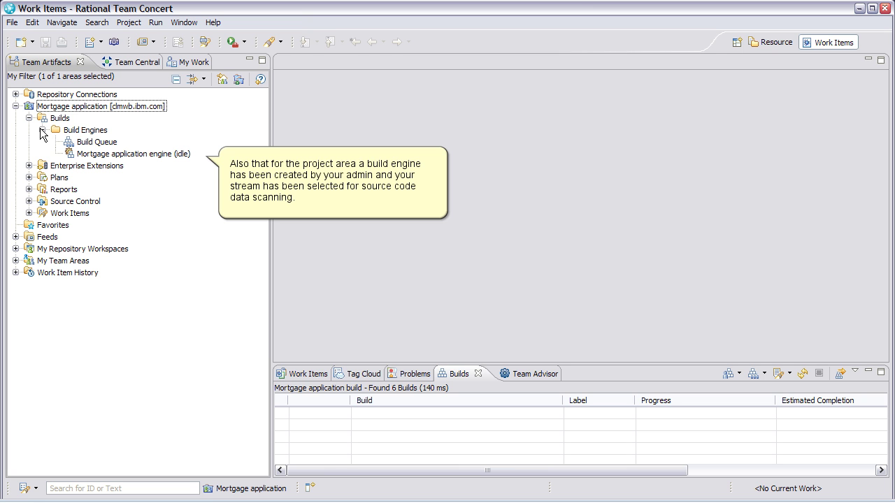
click(28, 166)
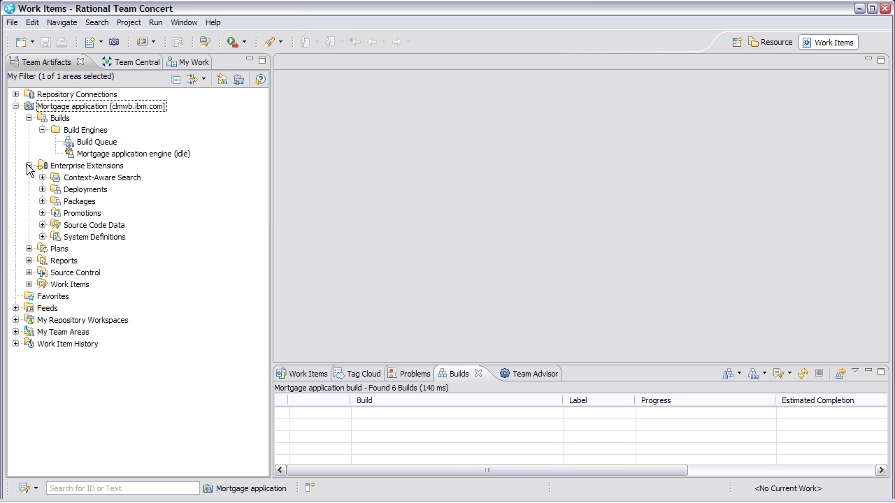
click(42, 237)
click(56, 249)
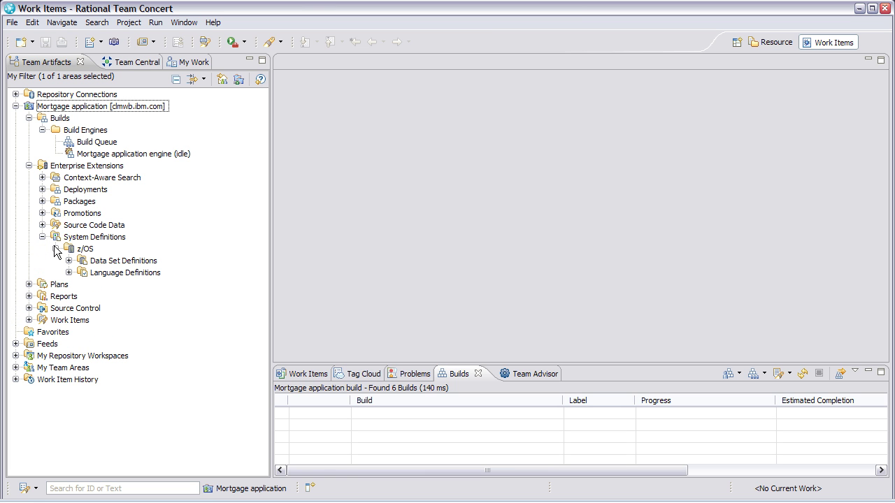
click(69, 272)
click(82, 356)
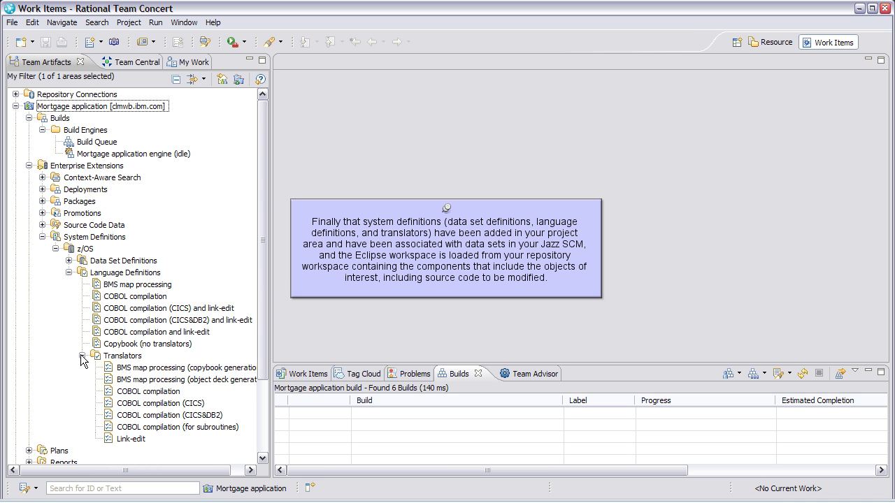
click(69, 261)
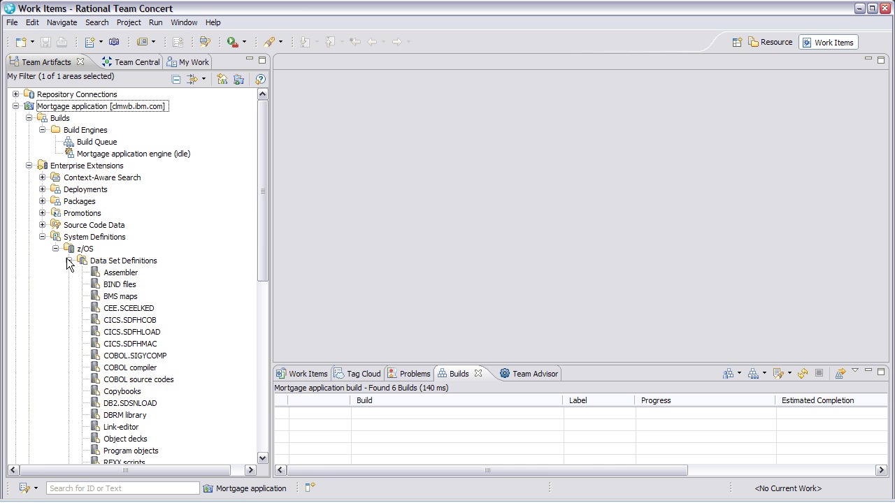
click(42, 237)
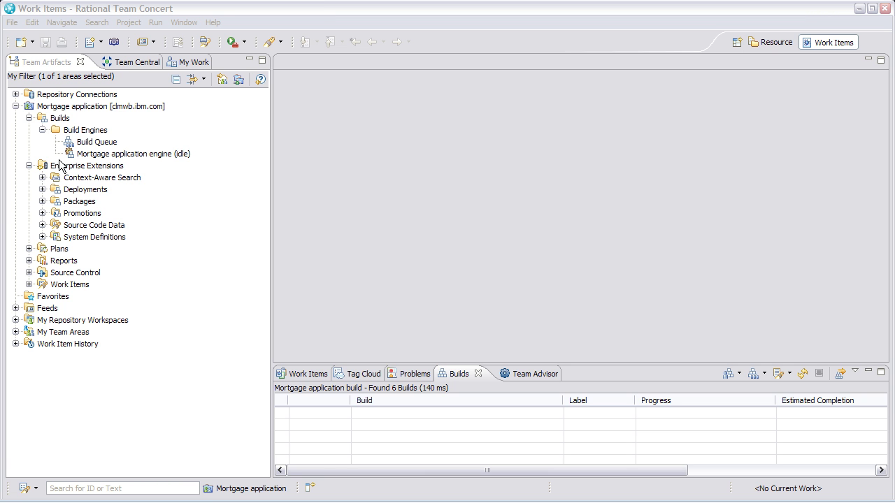
Step: Create a new Mortgage application build definition from the Dependency Build - Rational Build Agent template, keeping the default pre-build and post-build options
right_click(62, 118)
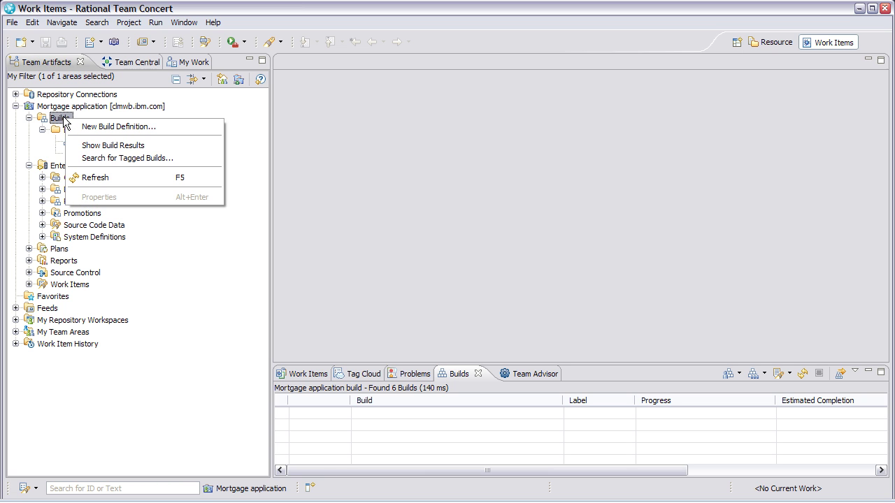
click(128, 126)
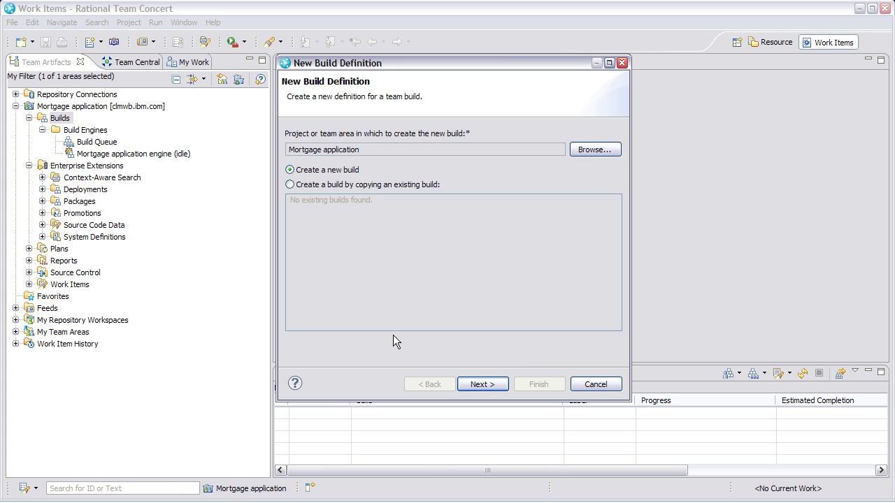
click(483, 384)
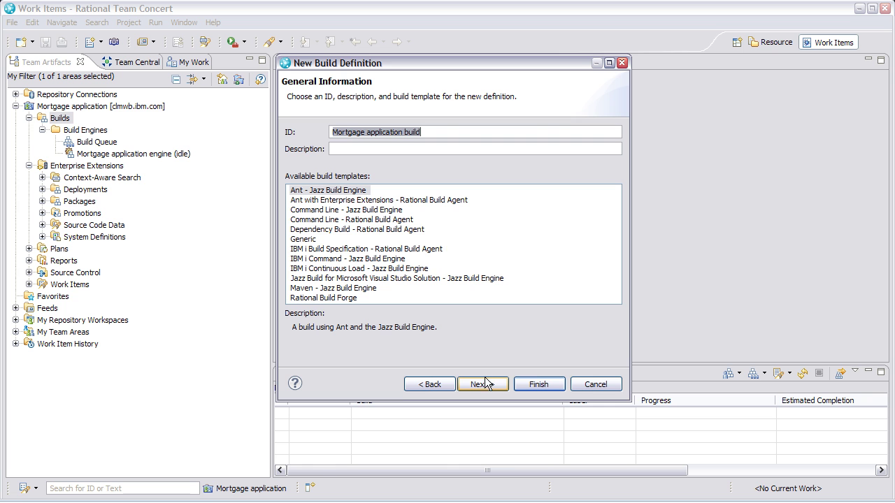
click(375, 231)
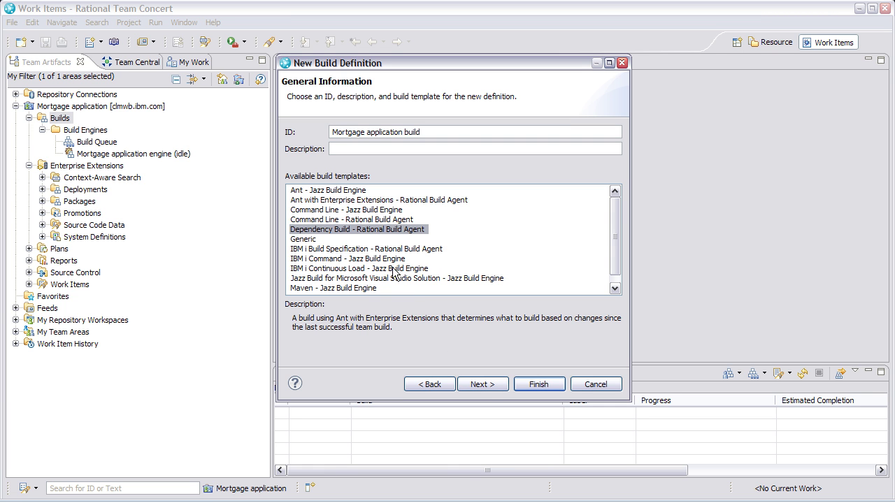
click(482, 385)
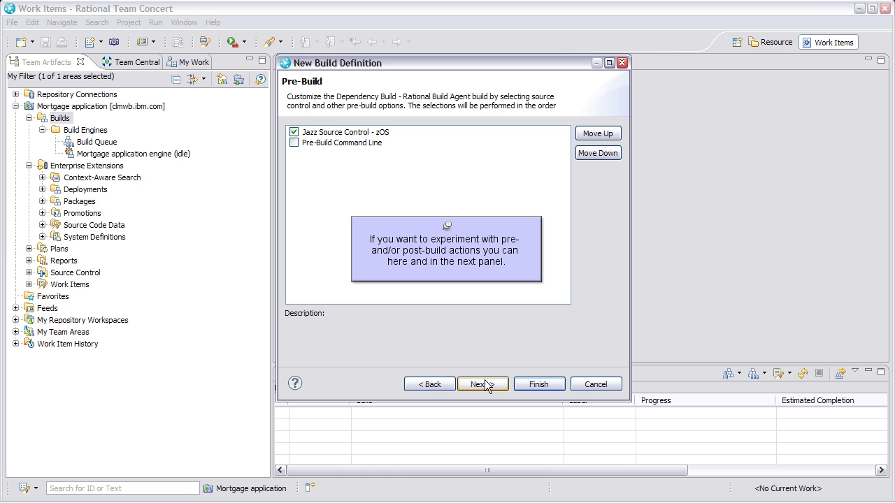
click(485, 384)
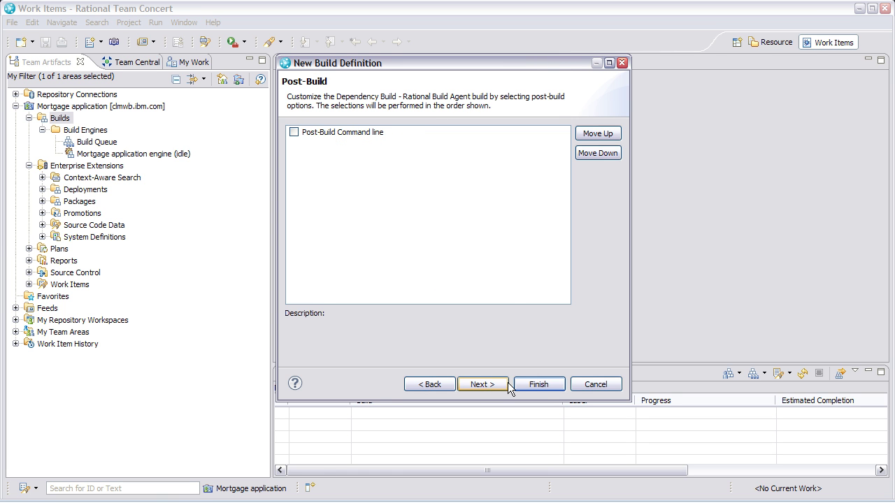
click(540, 385)
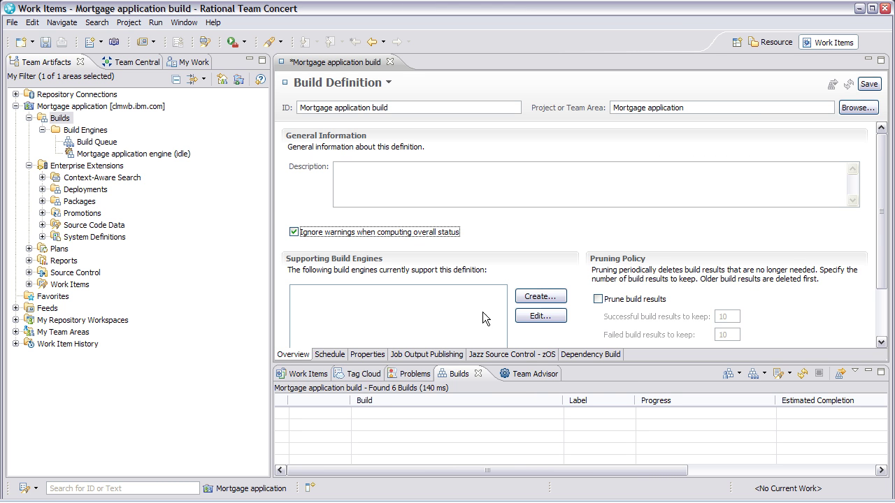
Step: Maximize the build definition editor and add Mortgage application engine to the supporting build engines
double_click(367, 62)
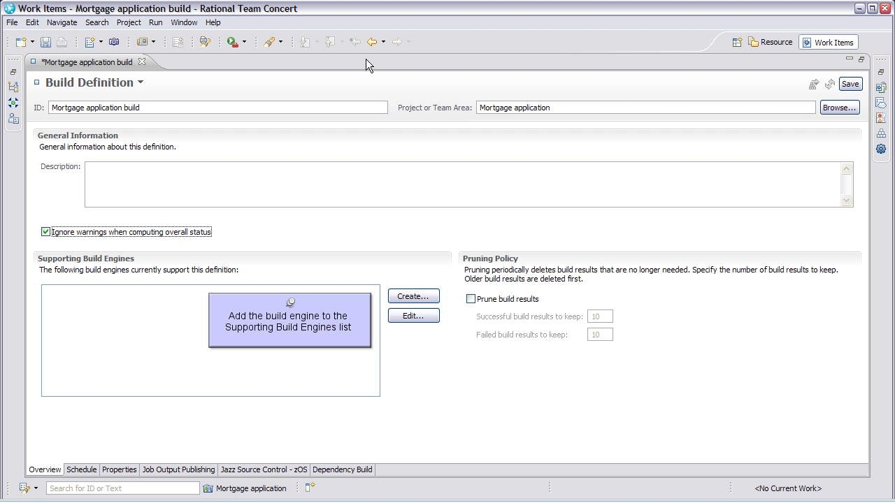
click(413, 316)
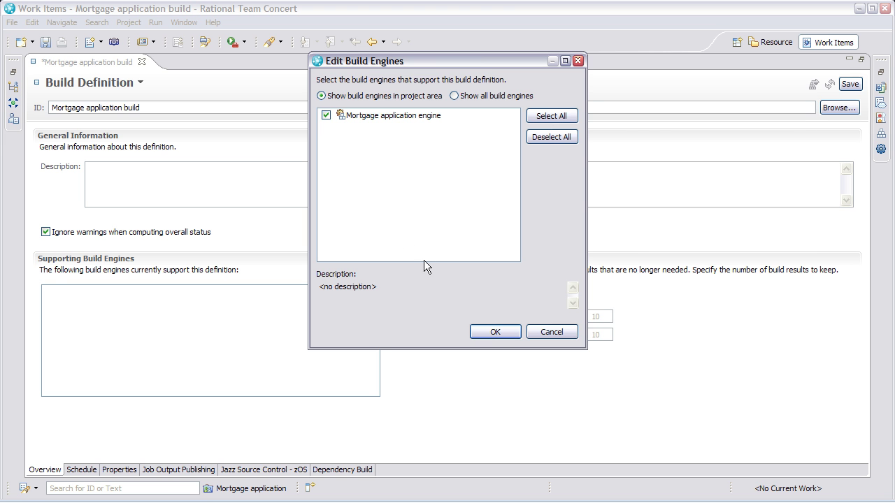
click(504, 335)
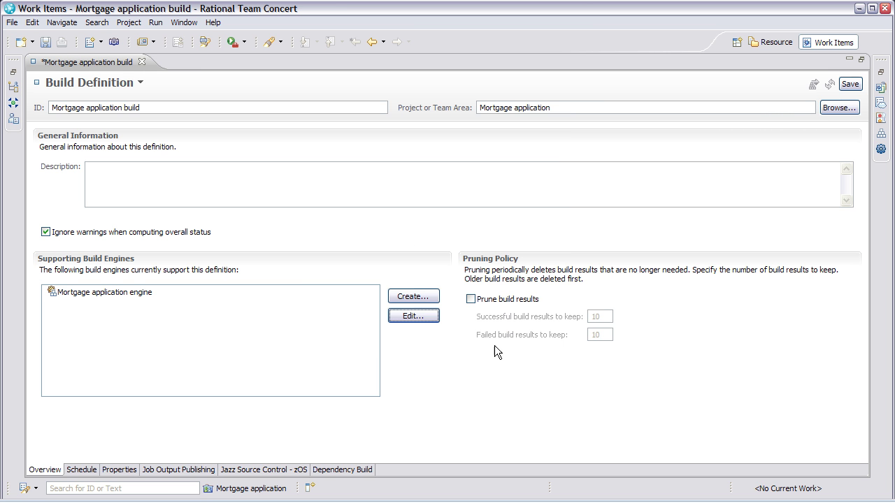
Step: Assign Mortgage application Stream Workspace as build workspace, with load directory loaddir2 in the owner's home folder and a data set prefix ending in TEST2
click(270, 471)
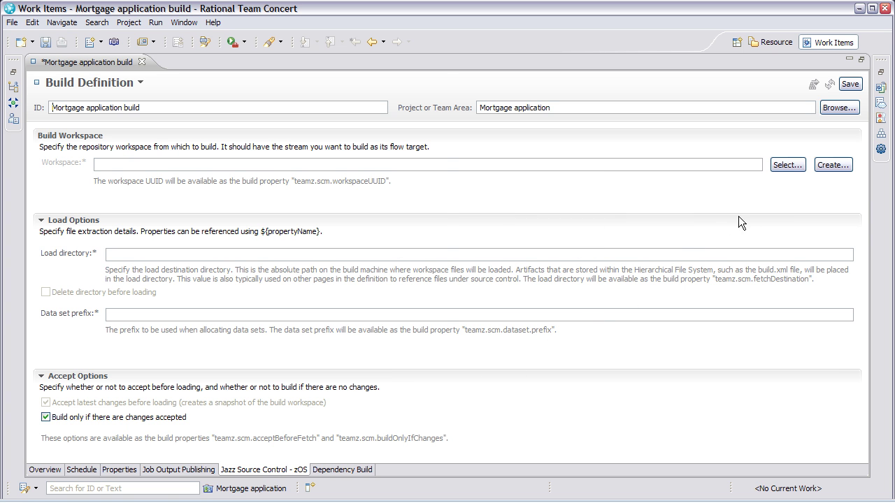
click(784, 167)
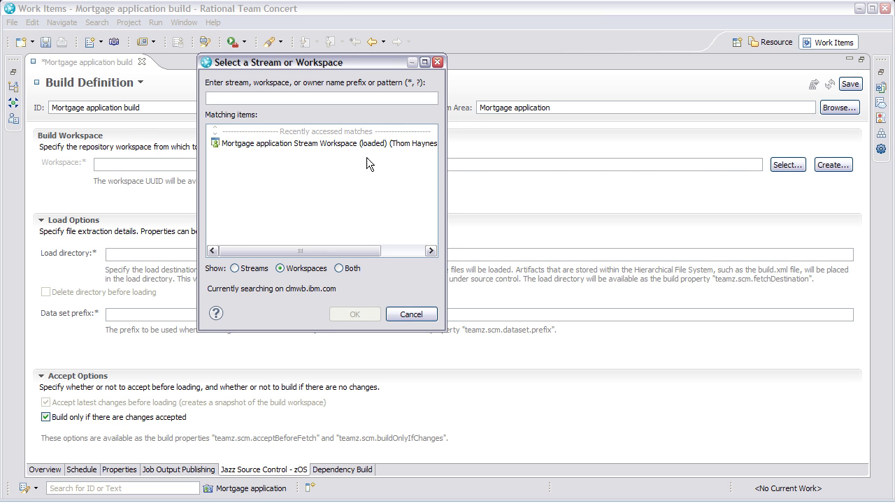
click(342, 144)
click(365, 314)
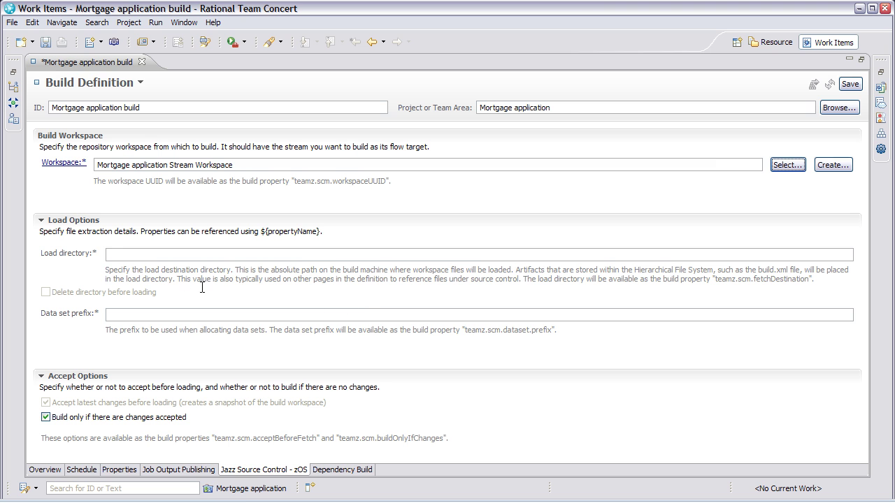
click(112, 255)
text(/u/thom/loaddir2)
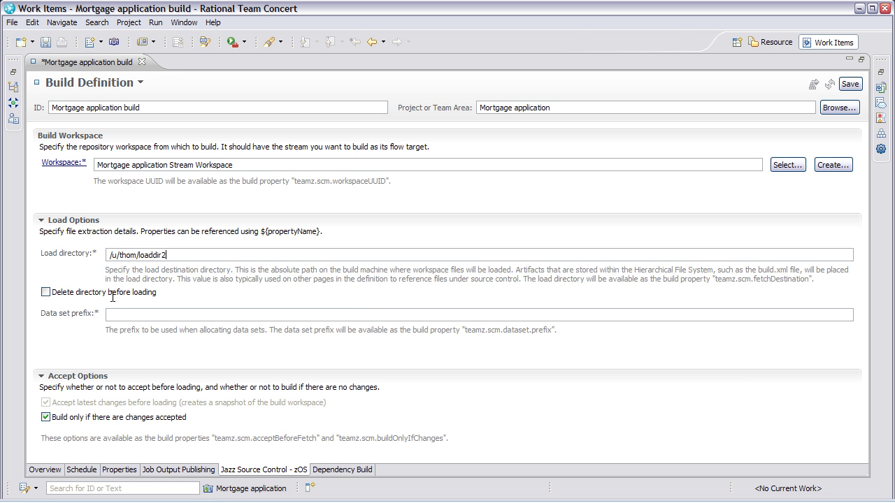
text(THOM.TEST2)
Step: Review the dependency build's language definition order and dependency options, and close the build definition with its changes saved
click(344, 470)
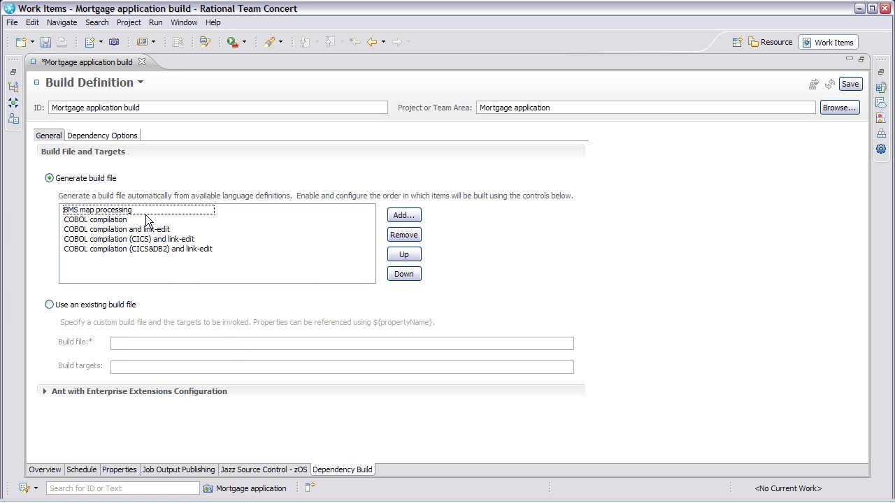
click(110, 135)
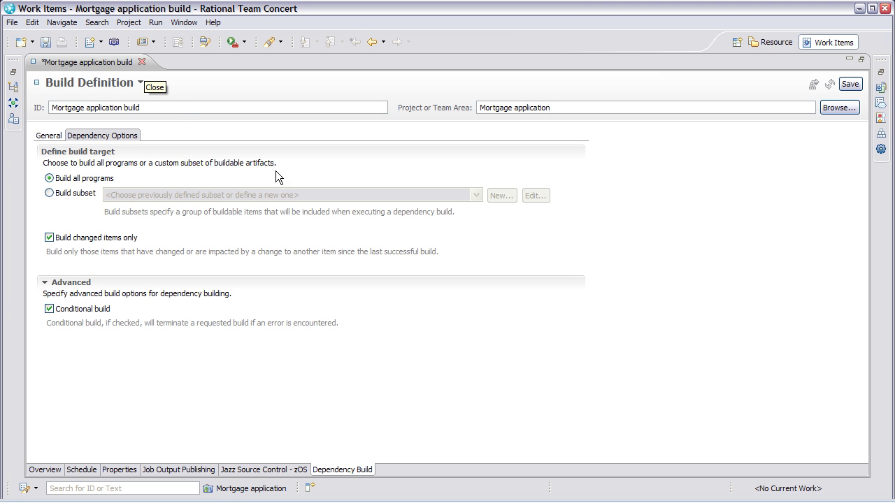
key(ctrl+w)
key(Return)
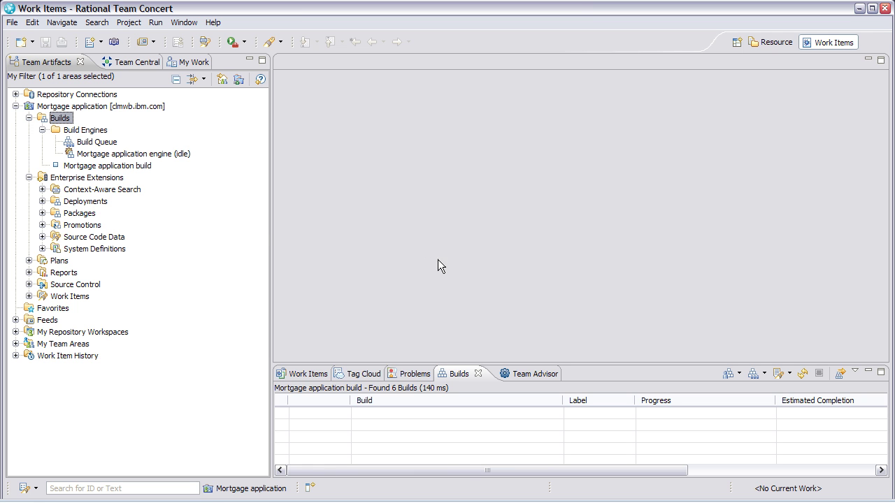
Step: Request a run of the Mortgage application build with the default options and refresh the list of builds
right_click(143, 167)
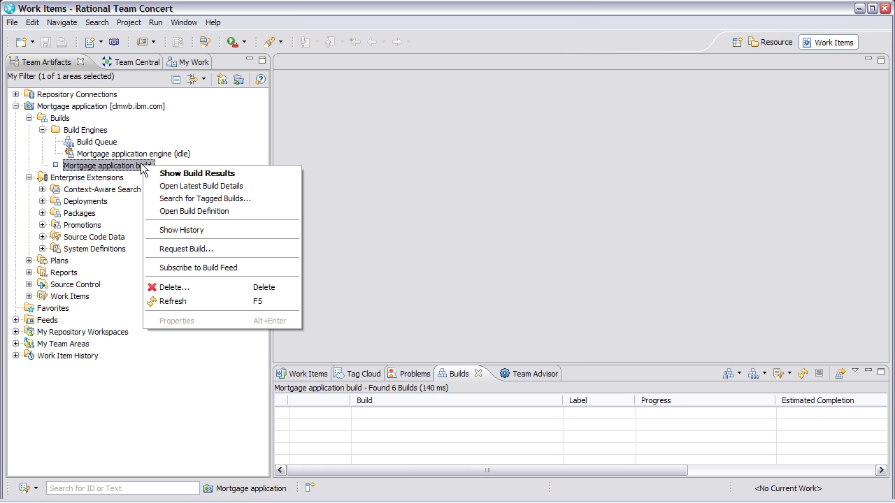
click(197, 251)
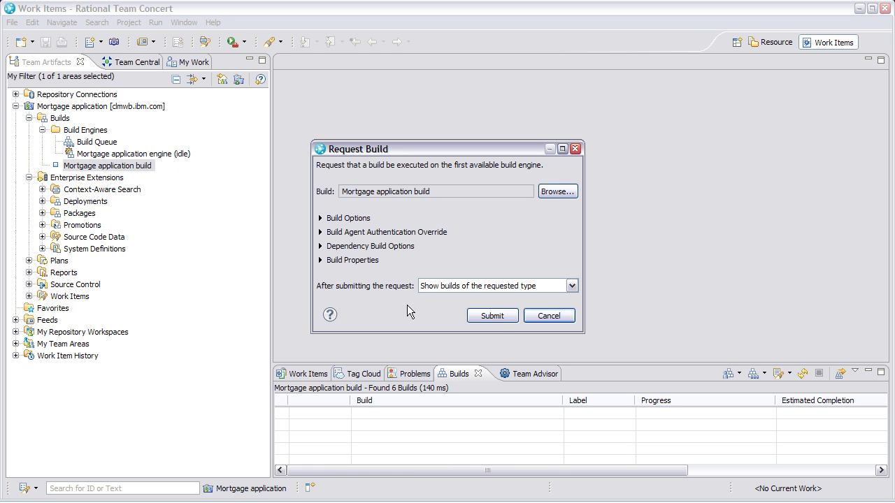
click(499, 315)
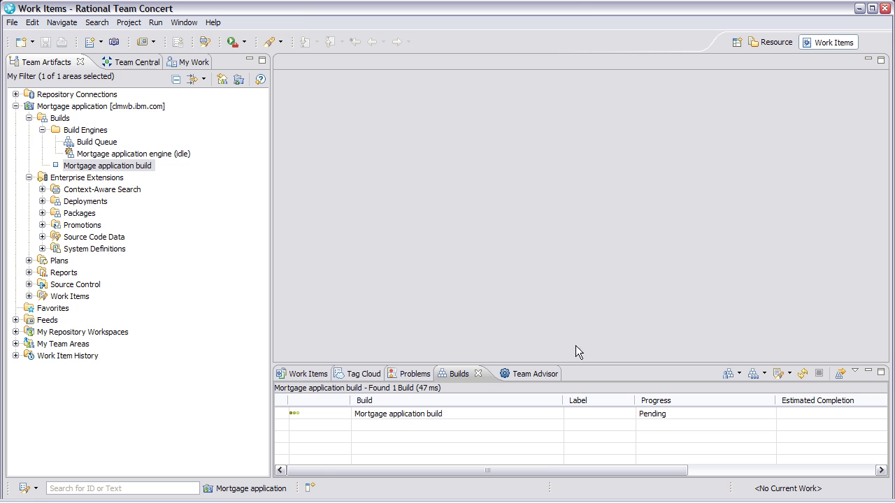
click(803, 373)
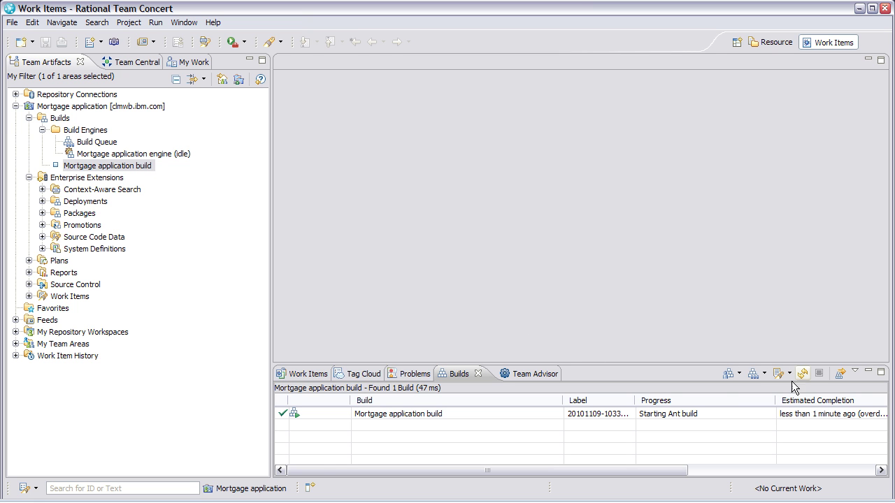
Step: Open the build result and examine its activities, expanding Preprocessing build and Updating dependency data
double_click(435, 416)
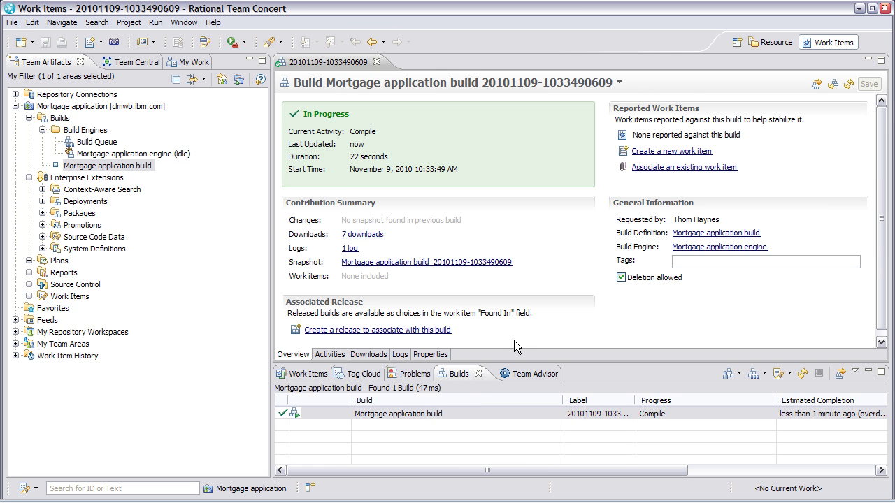
click(687, 84)
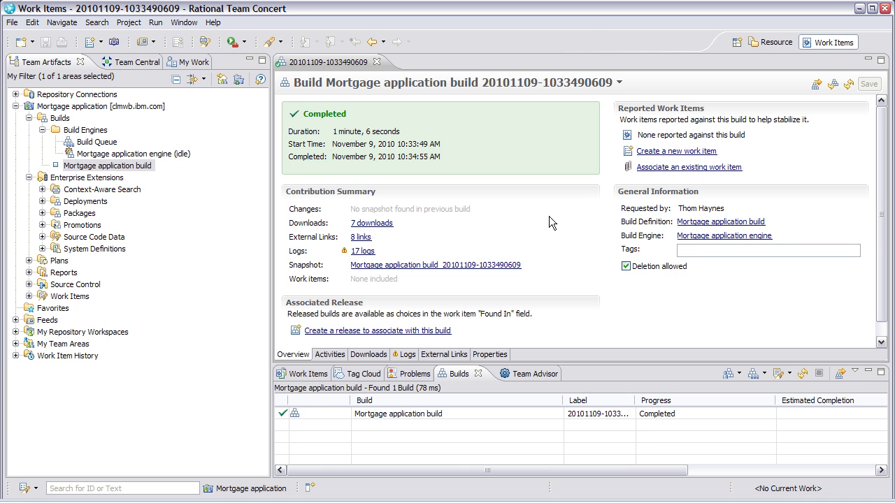
click(329, 355)
click(291, 147)
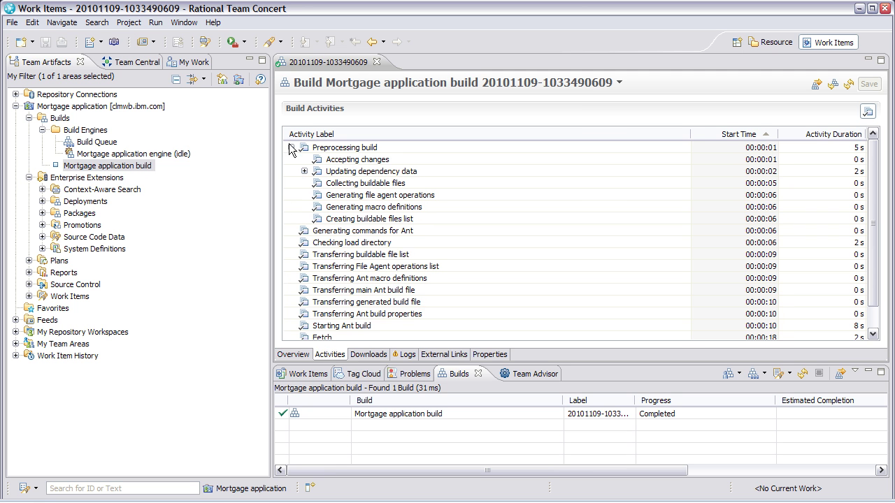
click(304, 172)
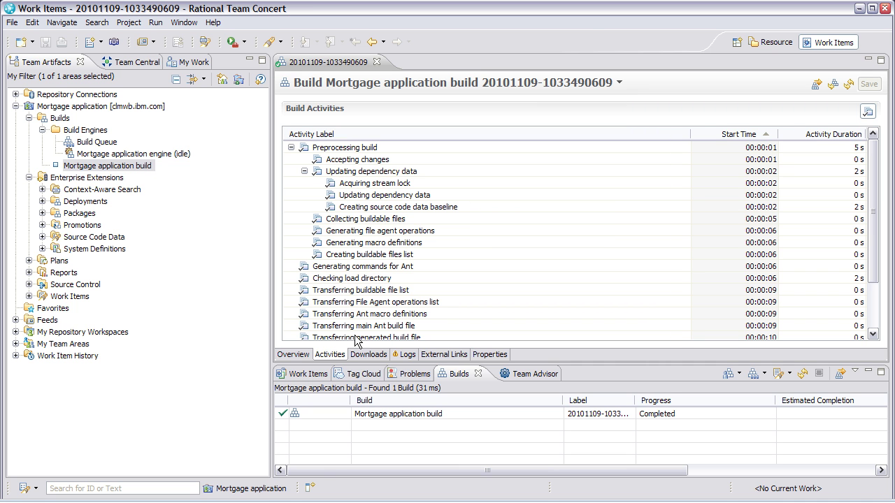
Step: Open the generatedBuild.xml file from the build result's artifact downloads
click(371, 354)
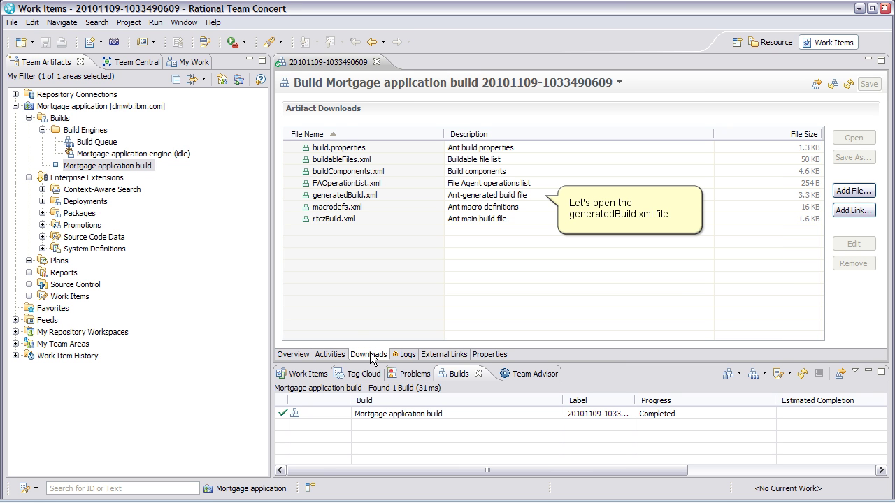
double_click(352, 195)
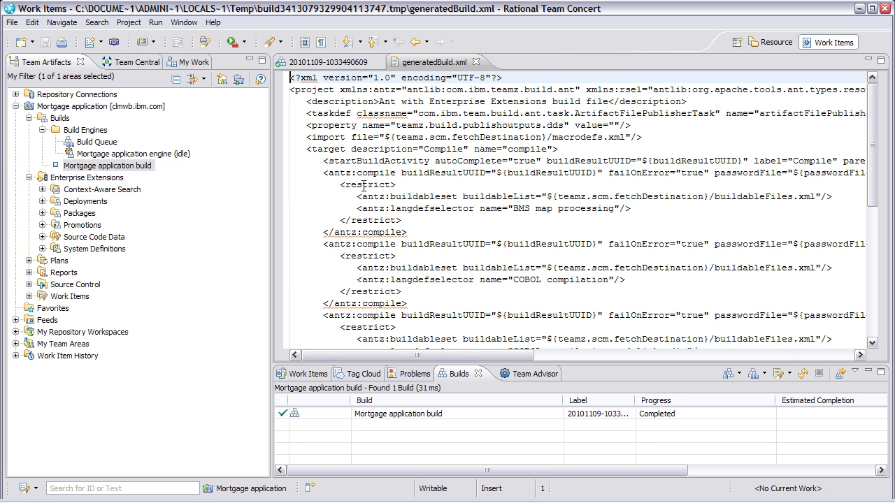
Step: Close generatedBuild.xml and review the build result's log files and its build map external links
click(476, 62)
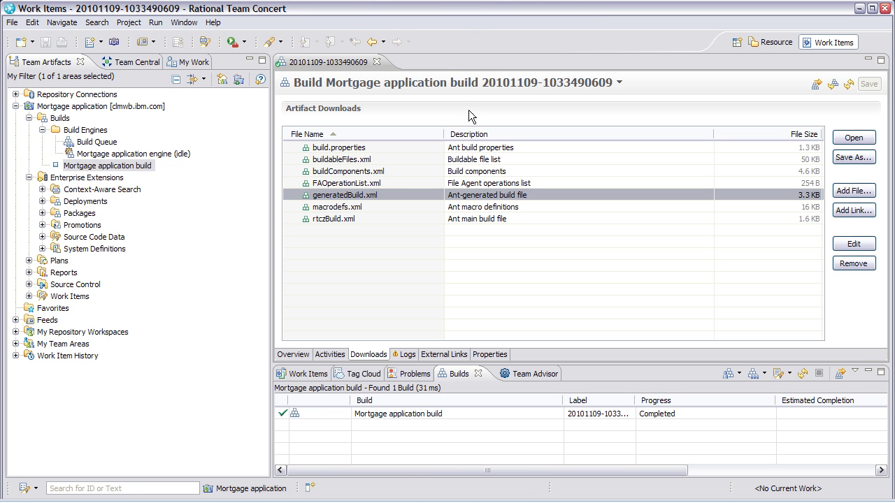
click(405, 355)
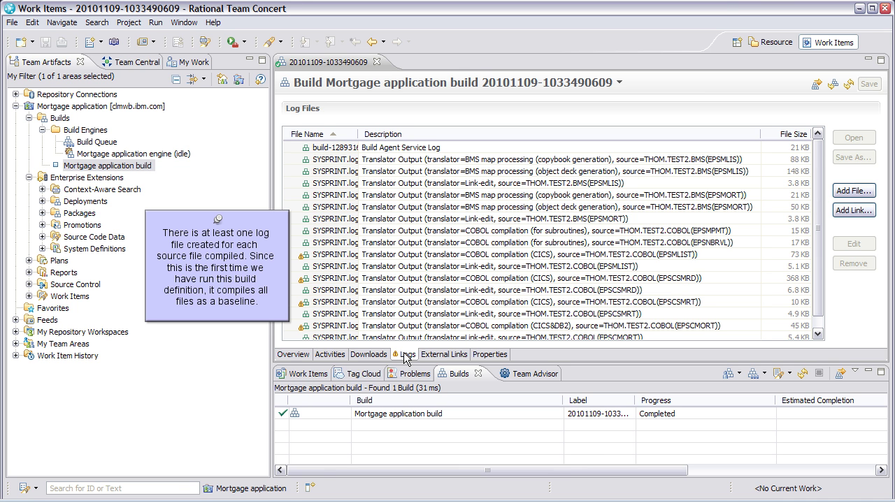
click(443, 355)
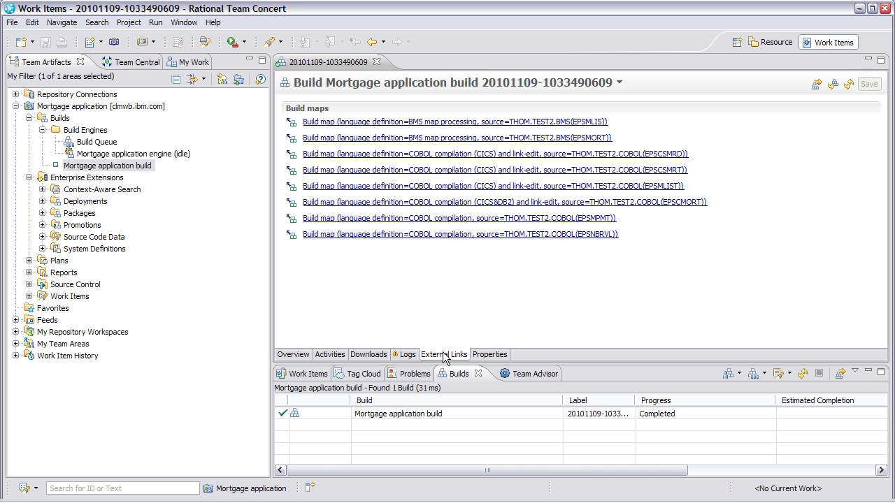
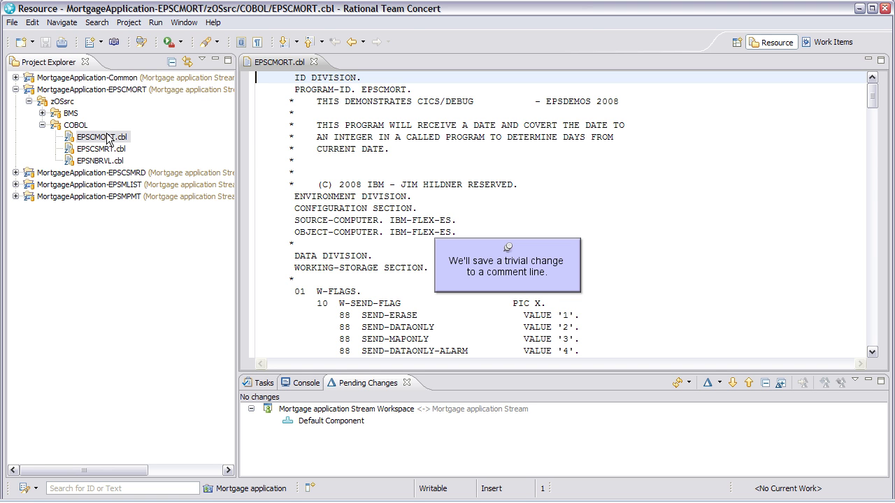
Step: Add the text MINOR CHANGE to the blank comment line below CURRENT DATE in EPSCMORT.cbl, and close the file with its changes saved
click(341, 166)
text(MINOR CHANGE)
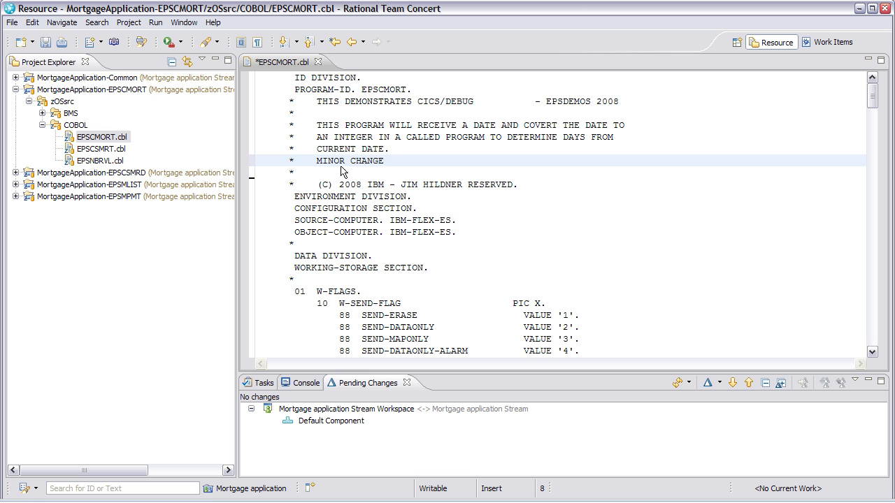
click(317, 63)
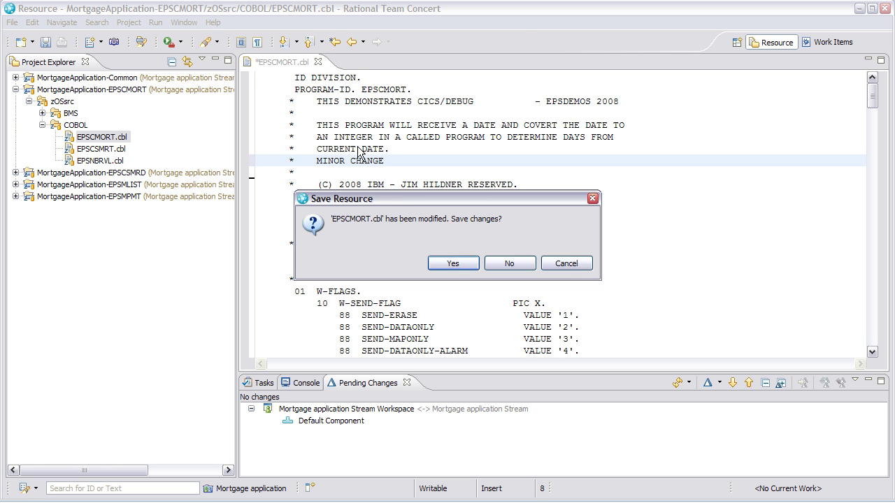
click(452, 263)
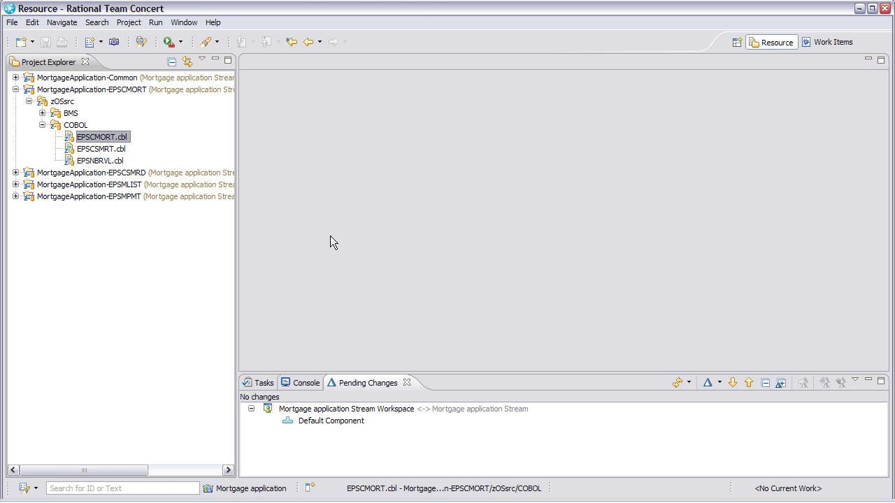
Step: Add ANOTHER MINOR CHANGE to the blank comment line above the copyright line in EPSCSMRT.cbl, and close the file with its changes saved
double_click(105, 149)
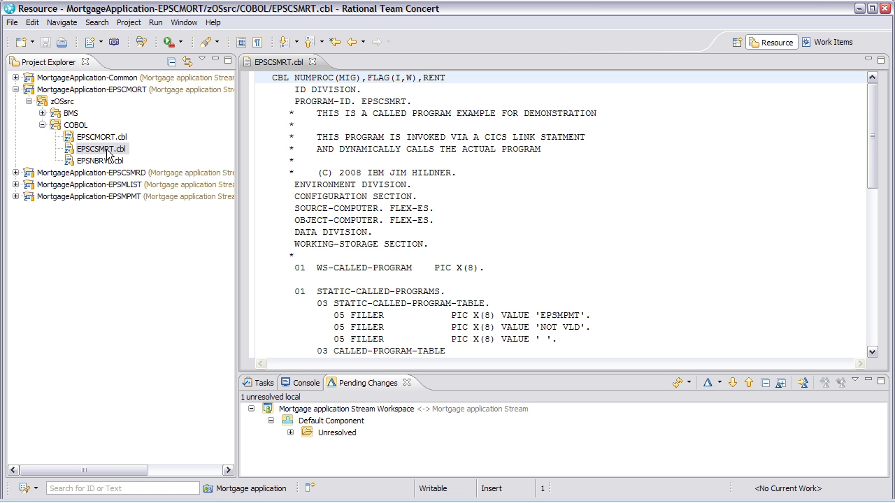
click(297, 161)
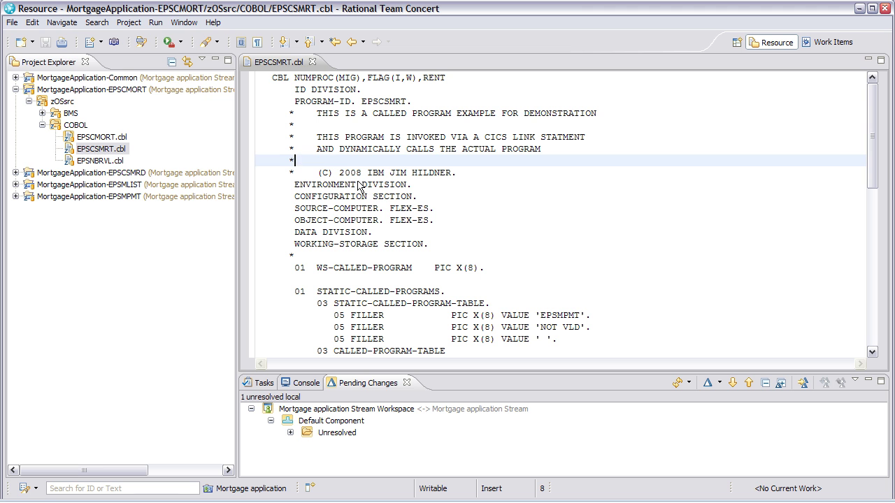
text(ANOTHER MINOR CHANGE)
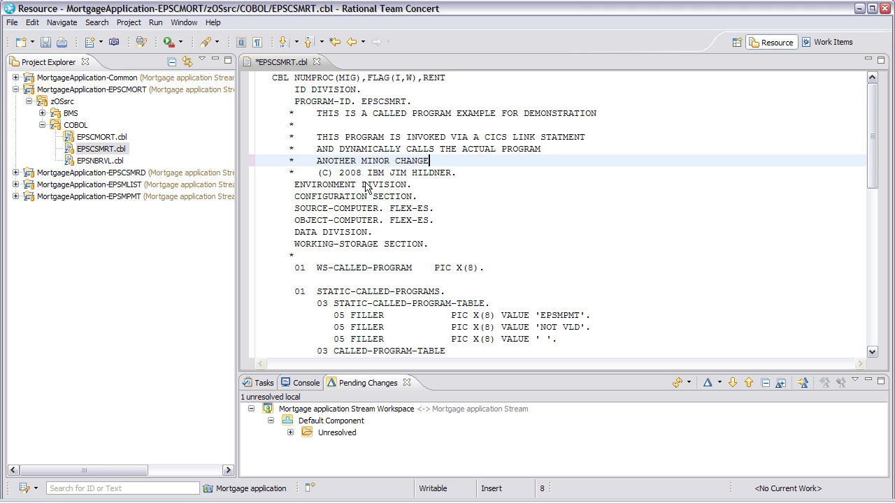
click(316, 63)
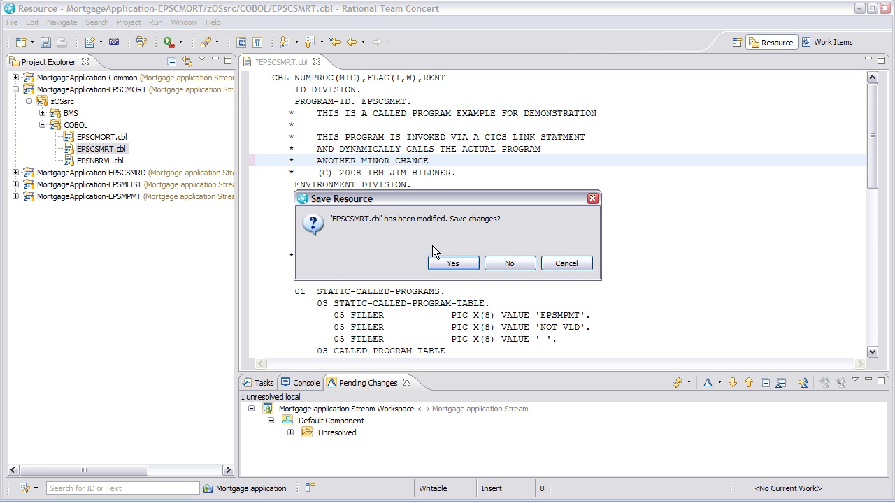
click(452, 263)
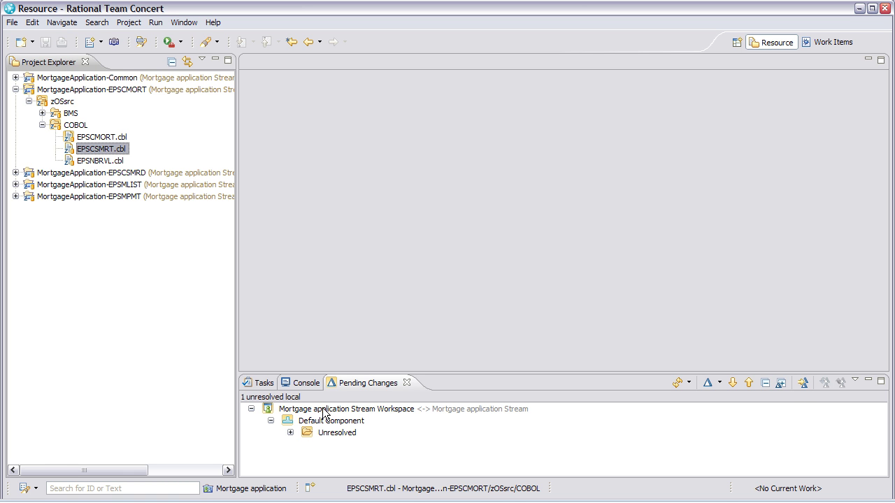
Step: Mark the pending EPSCSMRT.cbl changes as ignored during dependency builds, and check in and deliver all unresolved changes
click(291, 433)
click(310, 445)
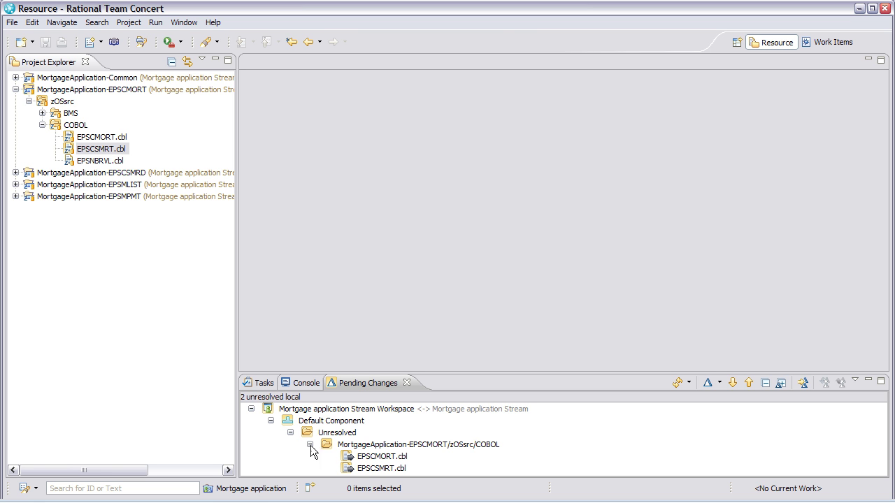
right_click(381, 470)
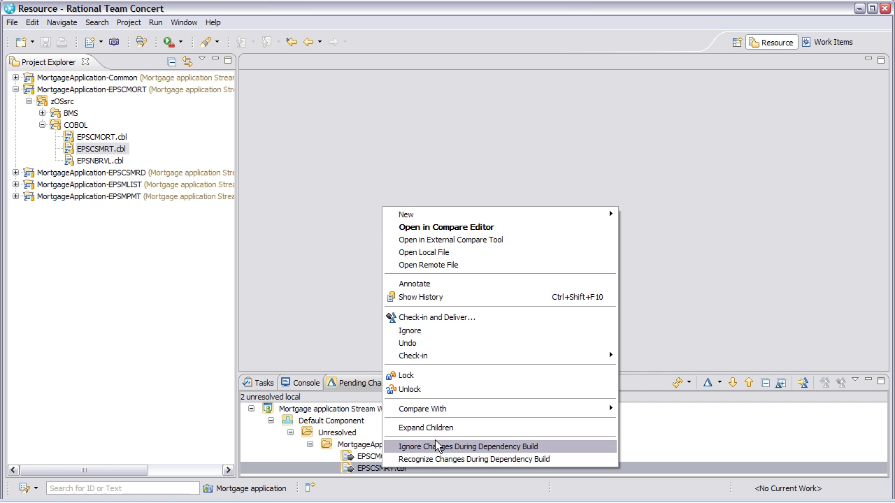
click(416, 448)
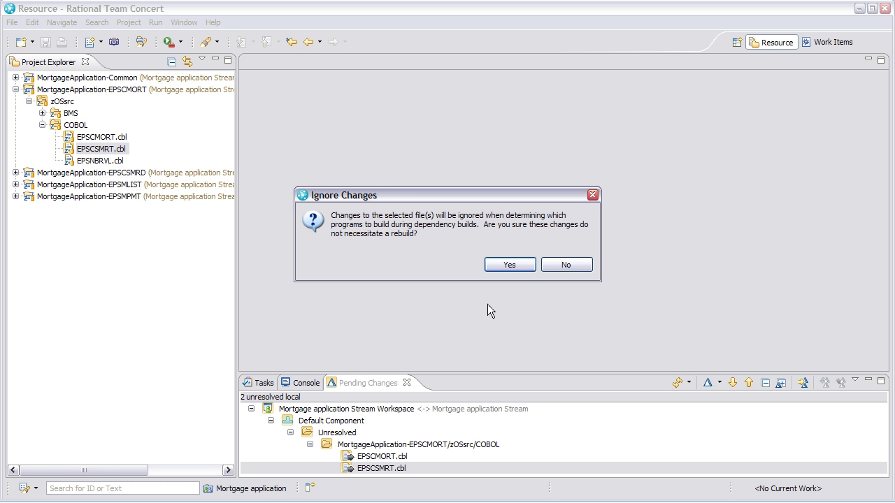
click(496, 265)
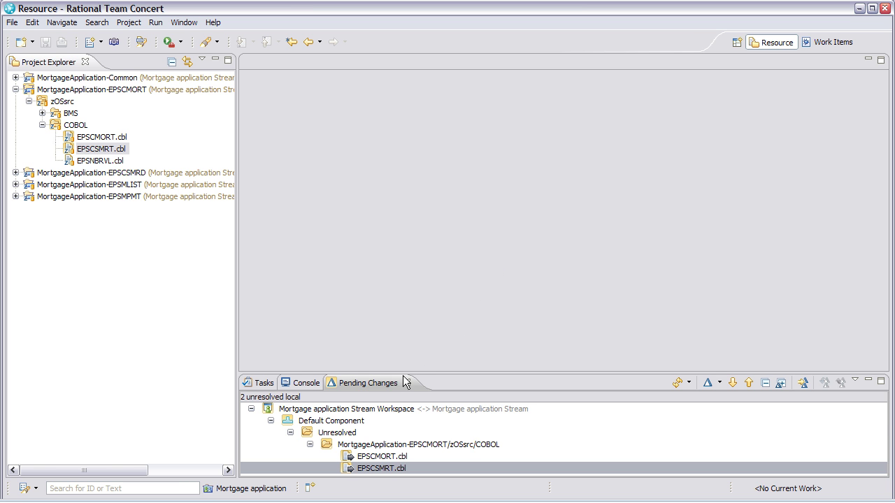
right_click(333, 433)
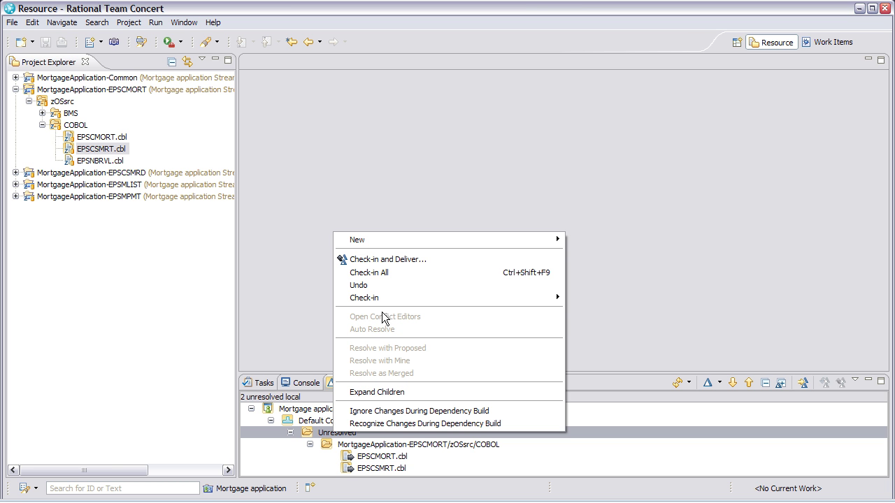
click(395, 258)
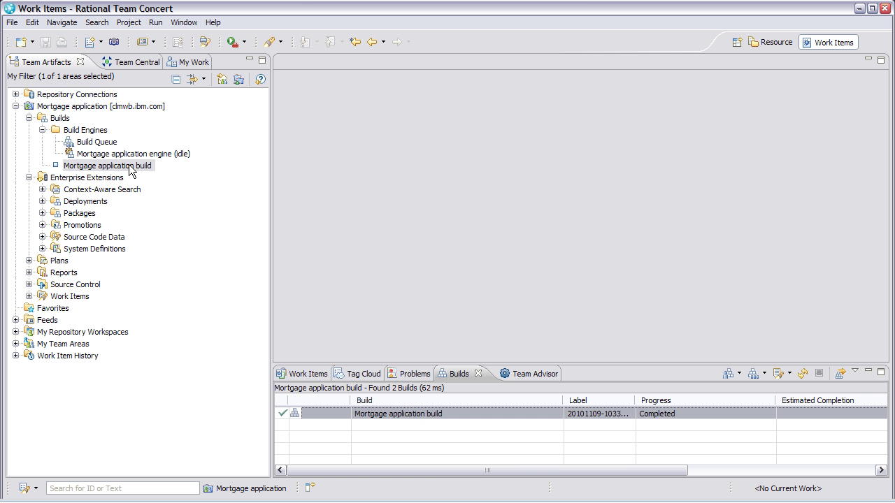
Step: Request a Mortgage application team build after viewing the dependency build options, leaving Personal Build off, and refresh the list of builds
right_click(126, 166)
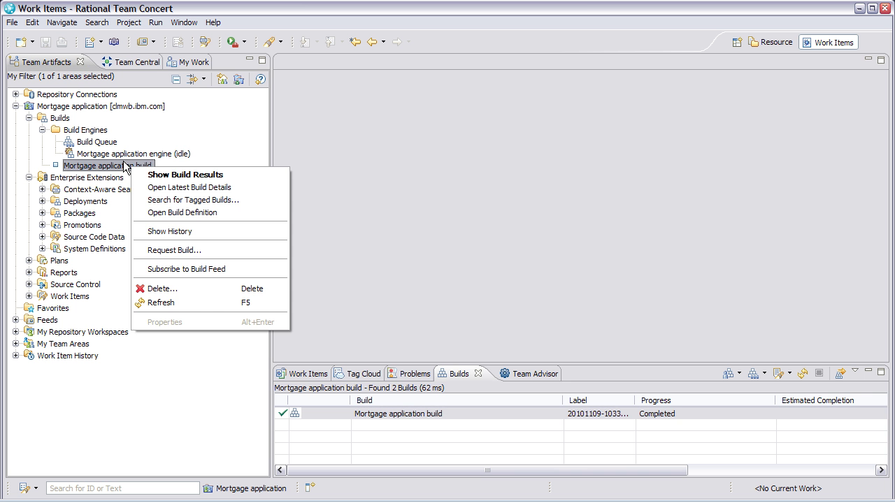
click(182, 250)
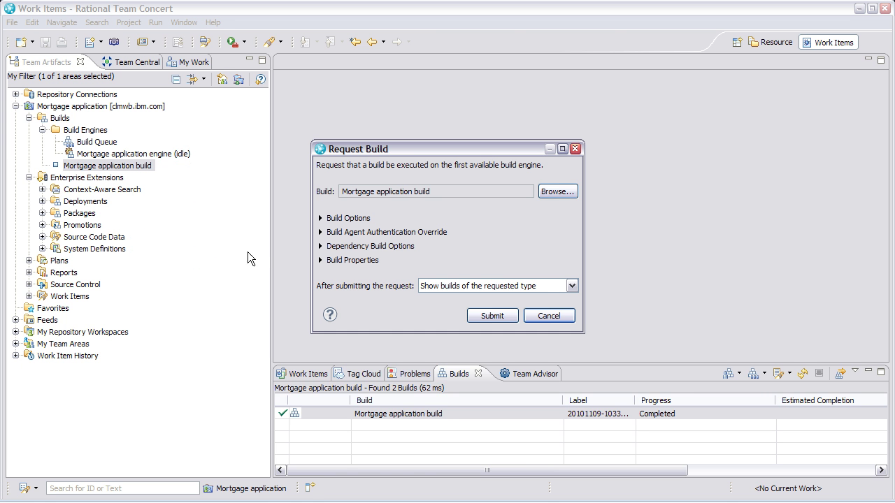
click(320, 246)
click(331, 265)
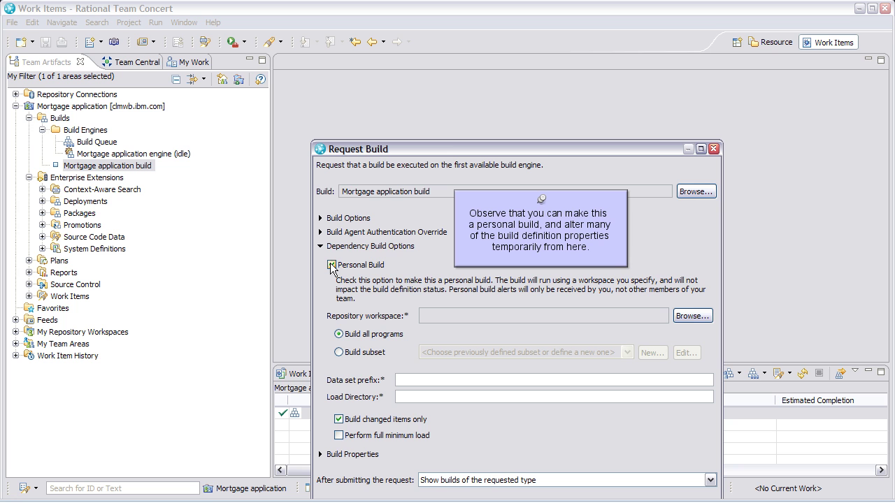
click(331, 265)
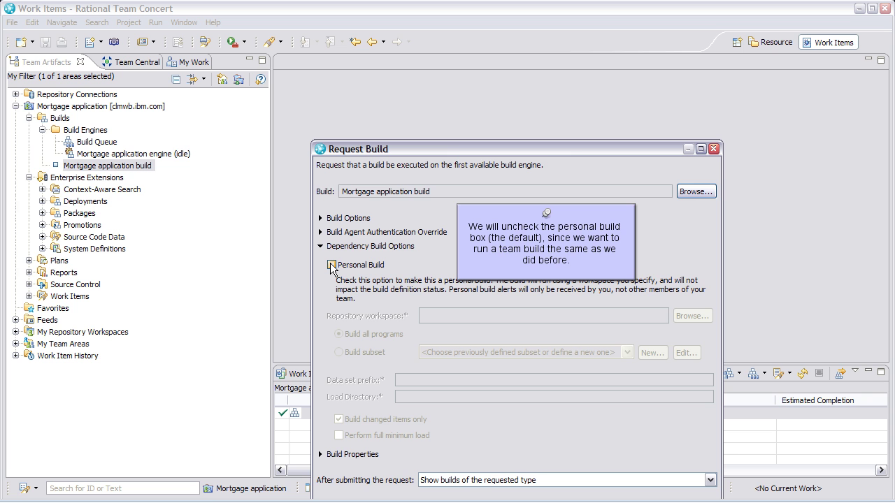
click(320, 246)
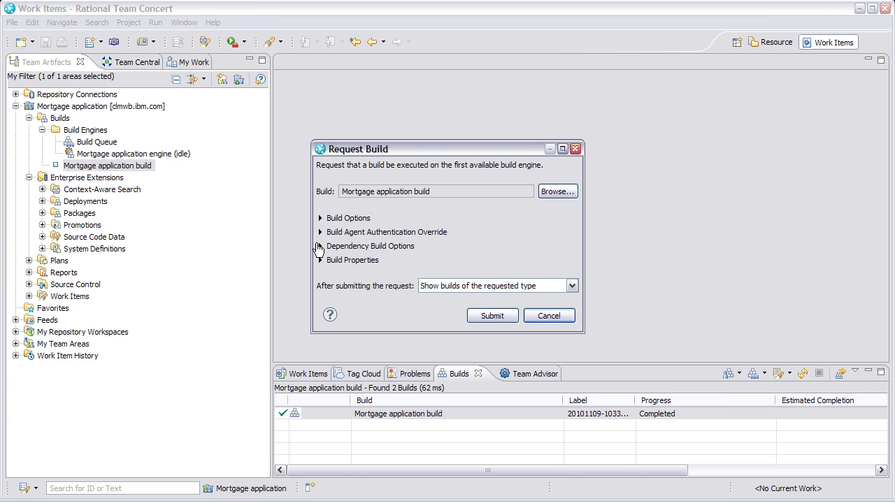
click(492, 316)
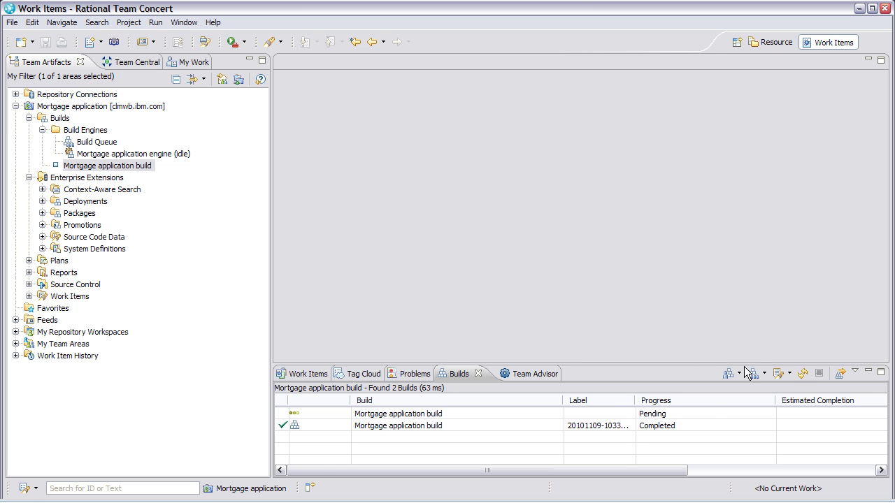
click(803, 375)
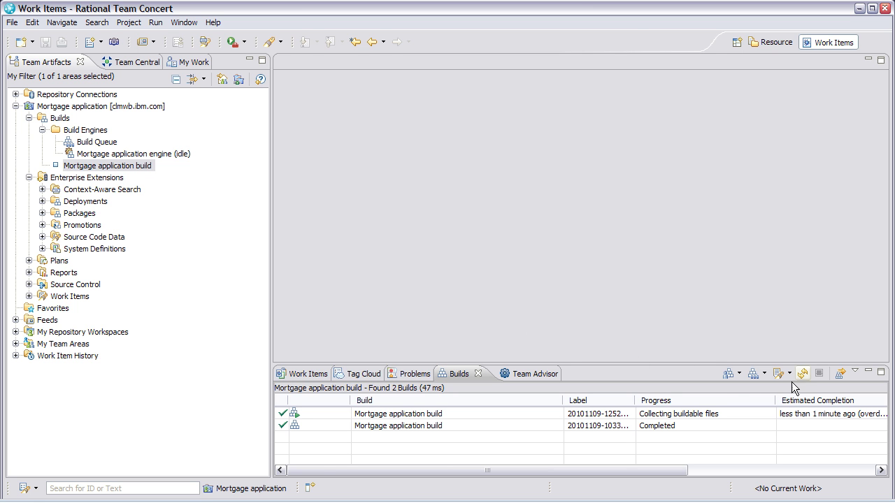
Step: Open the newest Mortgage application build result and examine its overview and log files
double_click(423, 414)
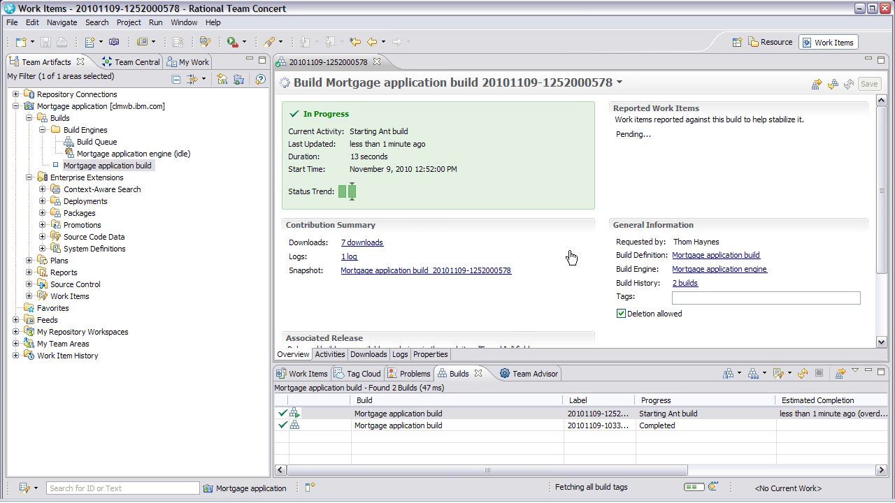
click(666, 82)
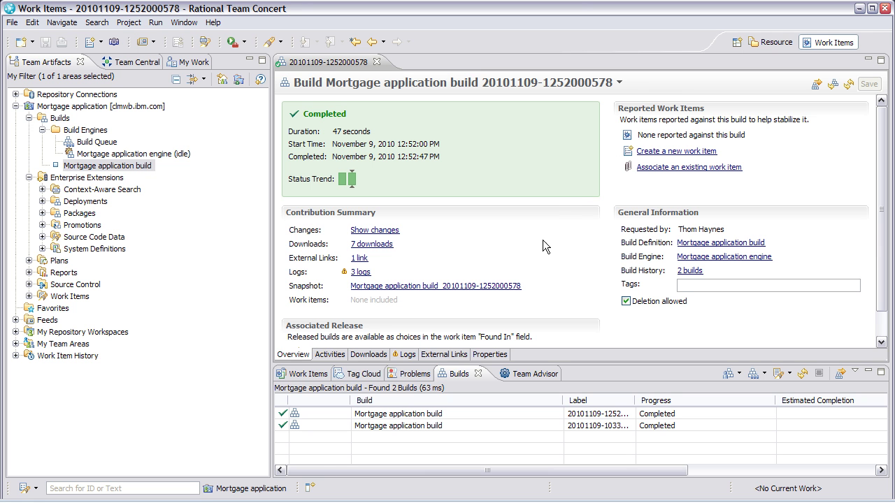
click(408, 354)
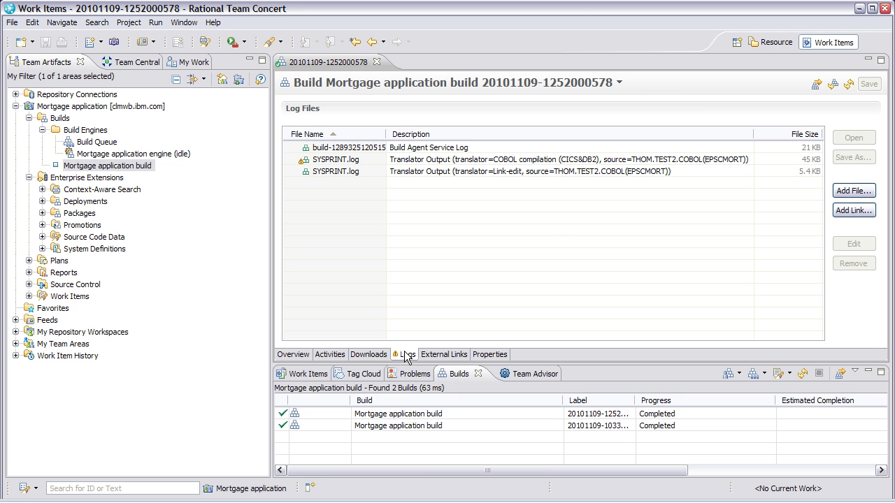